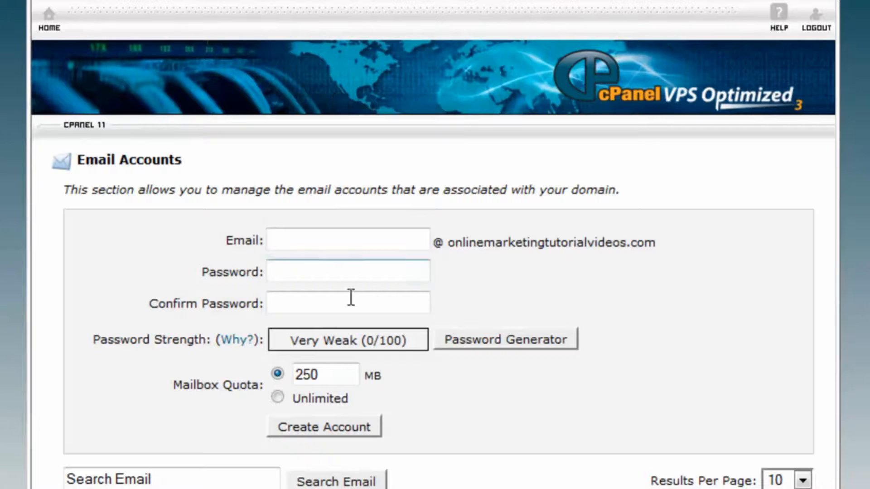
# Step: Create the 'info' email account with a confirmed password and Unlimited mailbox quota
pyautogui.click(331, 237)
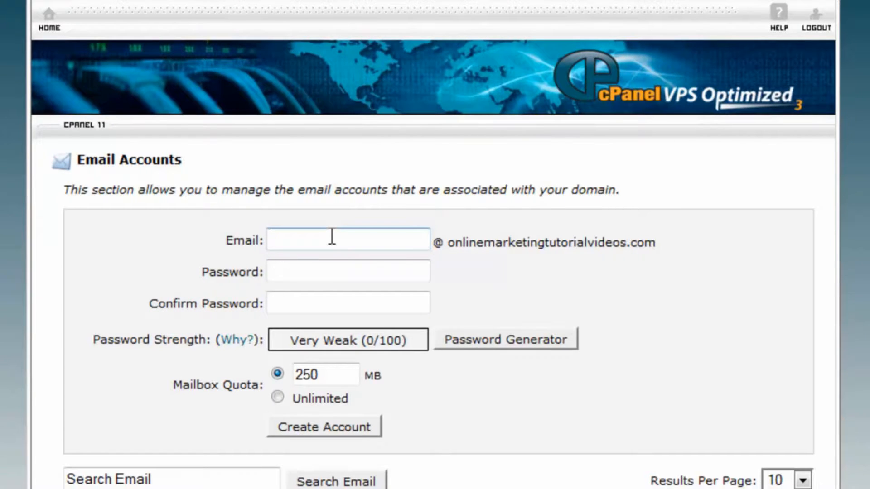
pyautogui.write('info')
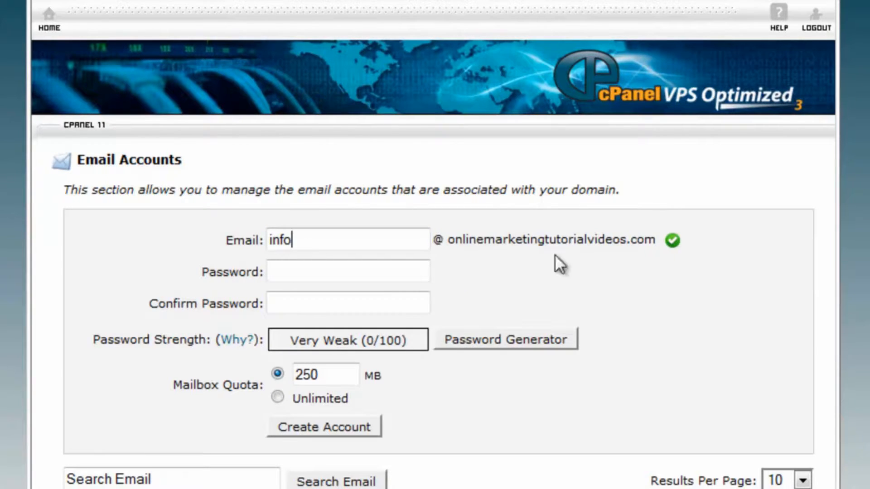
pyautogui.click(316, 278)
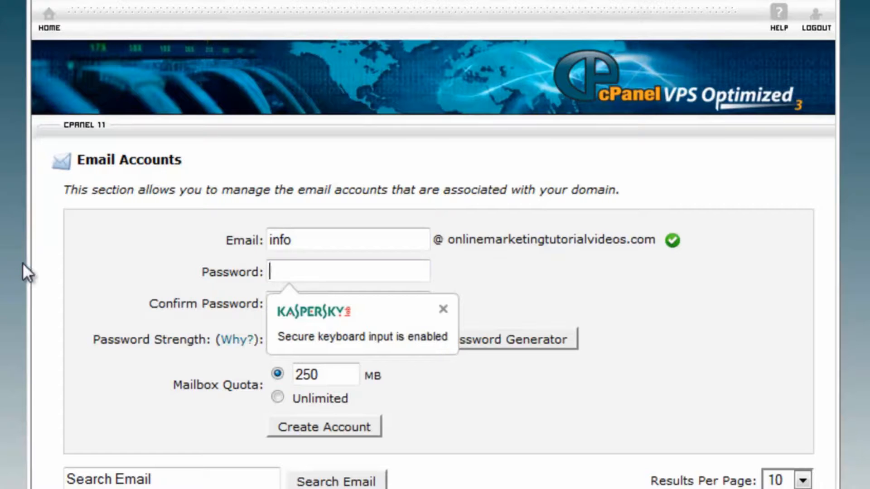
pyautogui.write('•••••••')
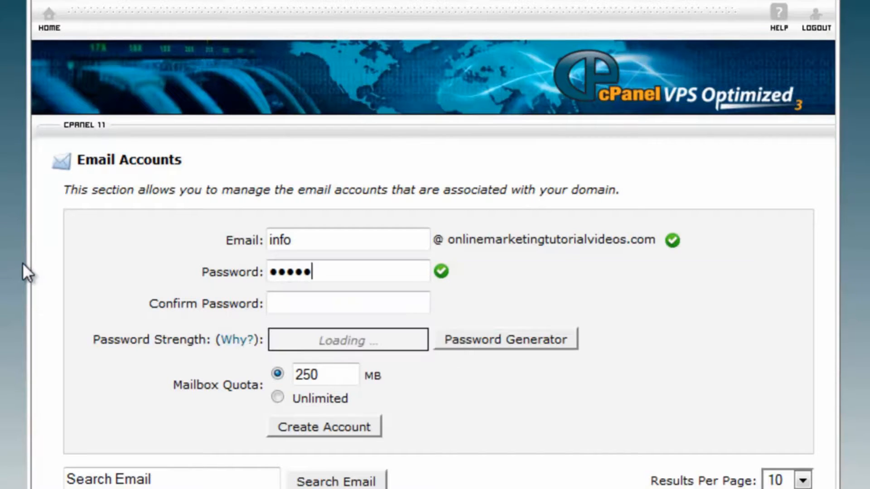
pyautogui.write('•')
pyautogui.click(302, 304)
pyautogui.write('••••••••')
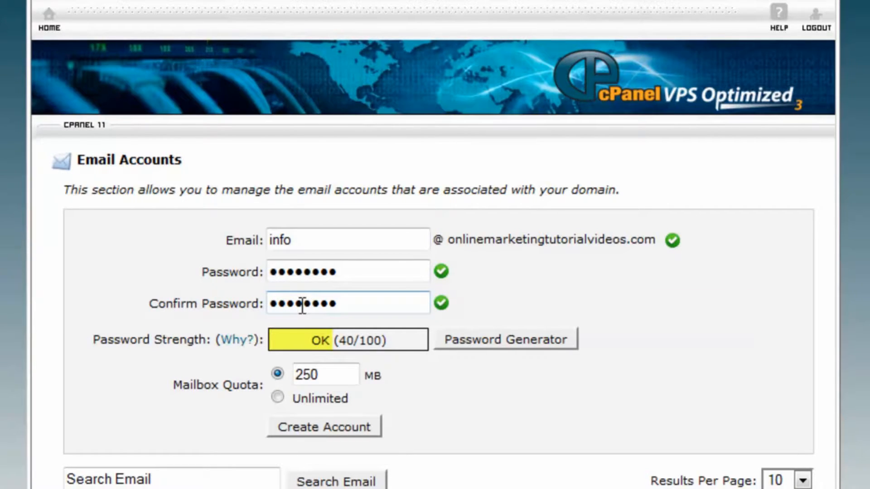
pyautogui.click(277, 398)
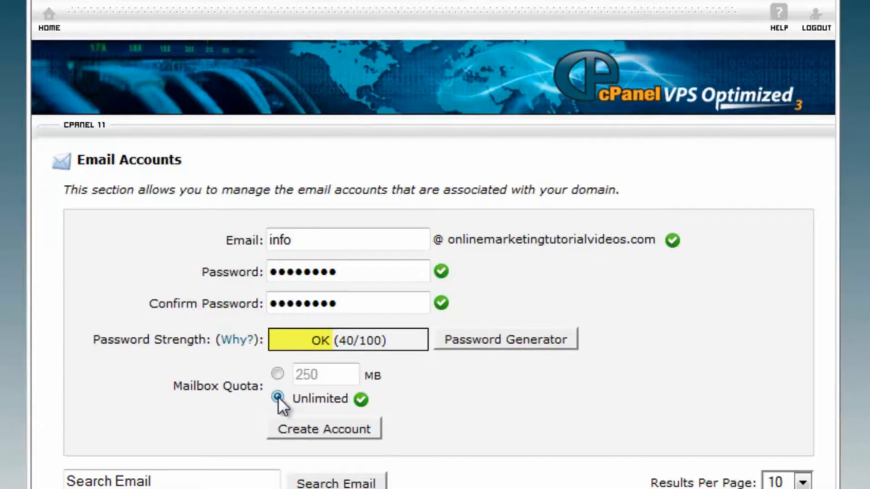
pyautogui.click(300, 431)
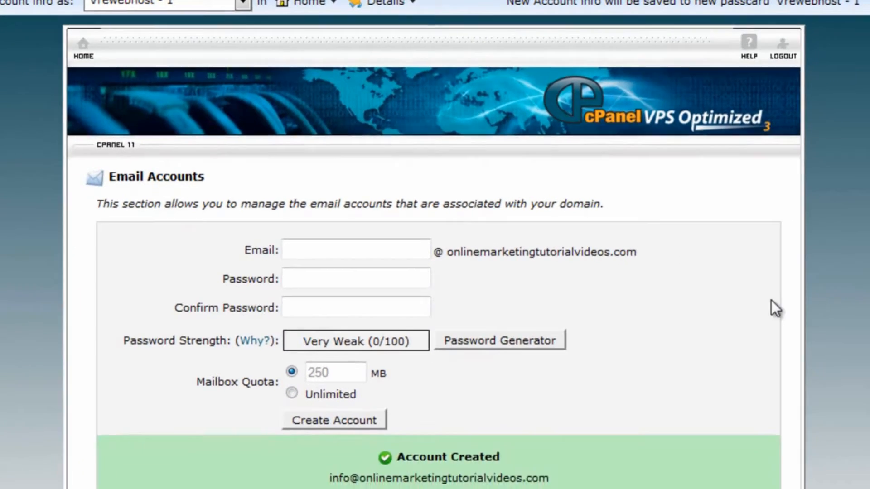
# Step: Create the 'support' email account with a password, matching confirmation and Unlimited quota
pyautogui.scroll(-3, 771, 300)
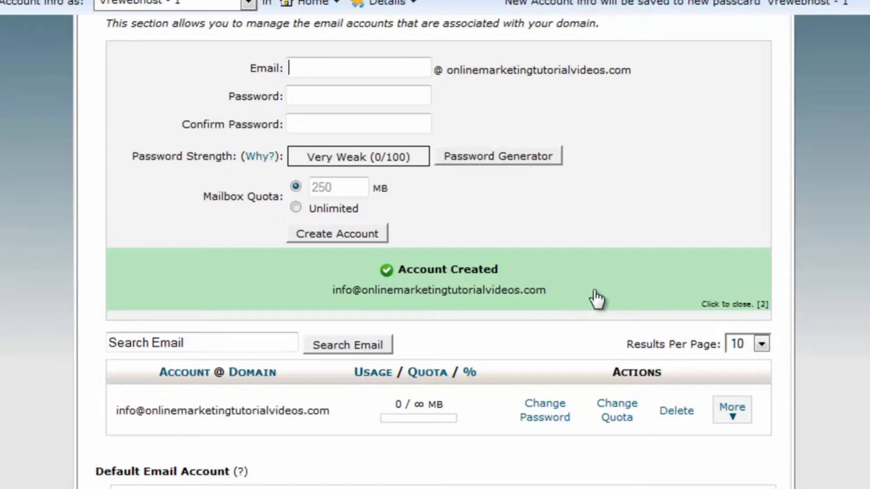
pyautogui.scroll(3, 595, 295)
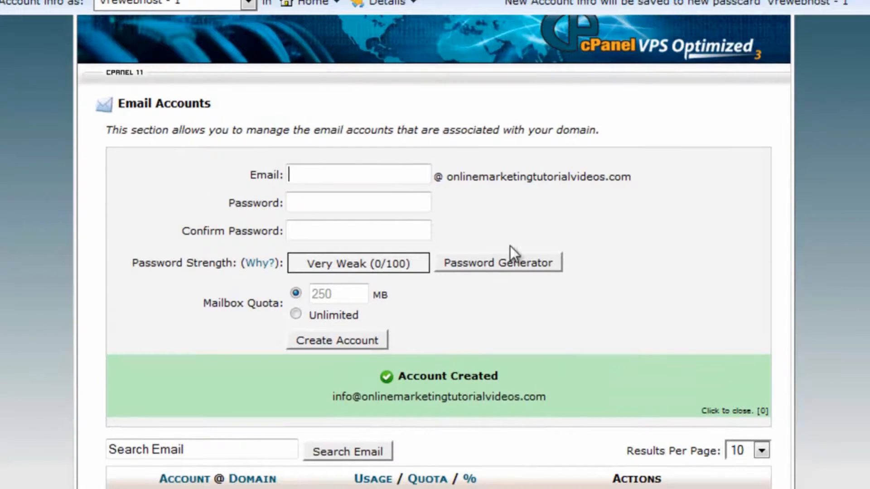
pyautogui.write('support')
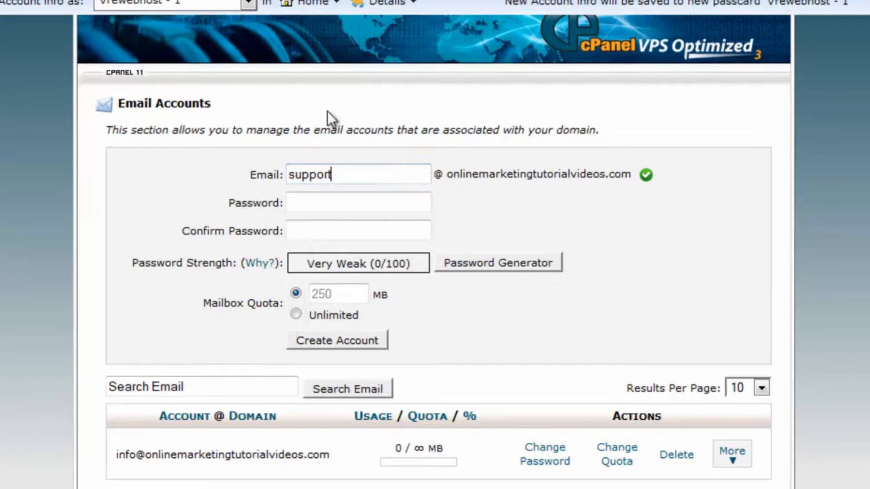
pyautogui.click(341, 201)
pyautogui.write('*****')
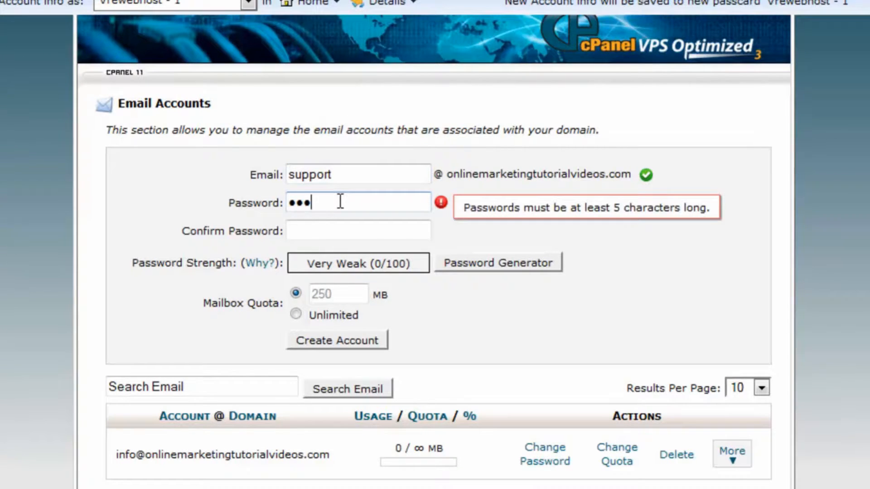
pyautogui.write('***')
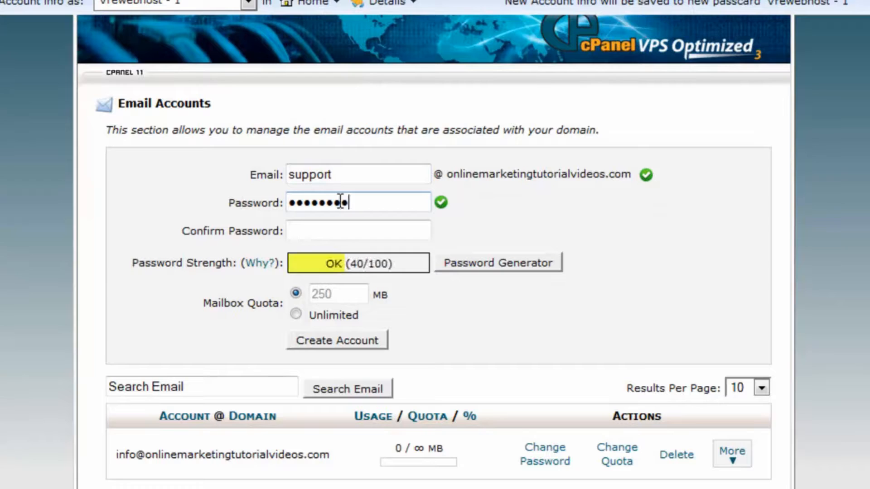
pyautogui.click(323, 228)
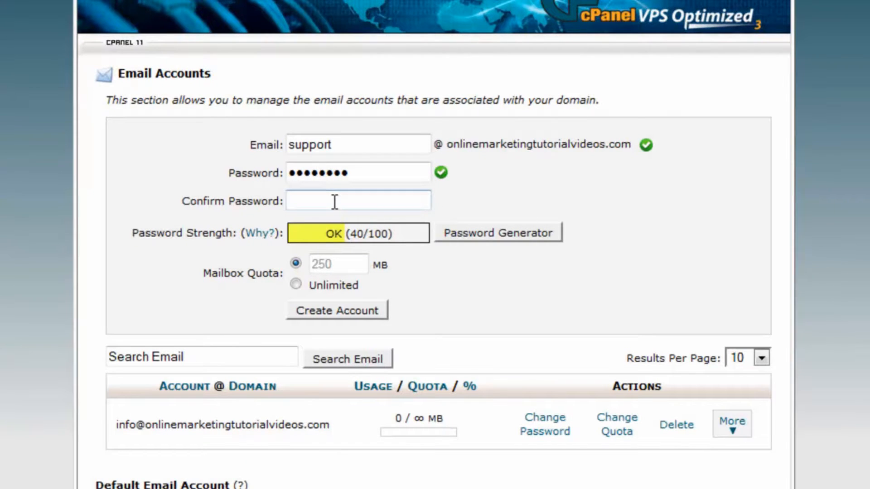
pyautogui.write('•••••••')
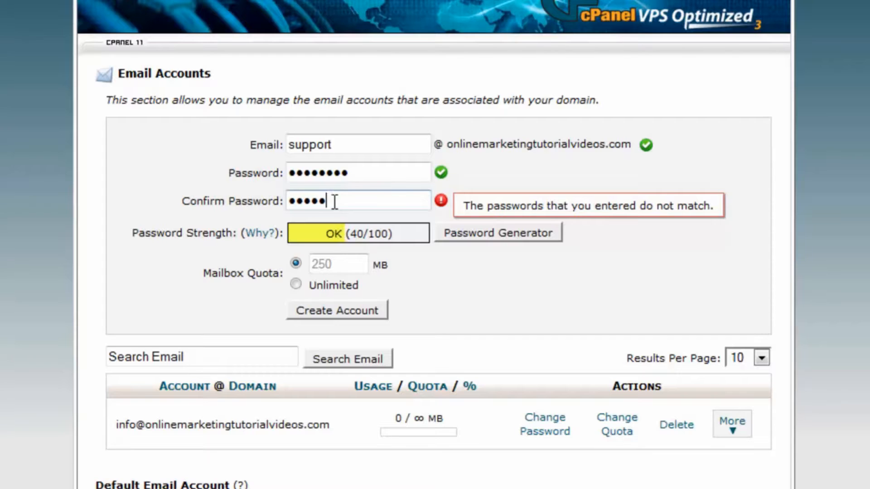
pyautogui.write('•')
pyautogui.click(295, 284)
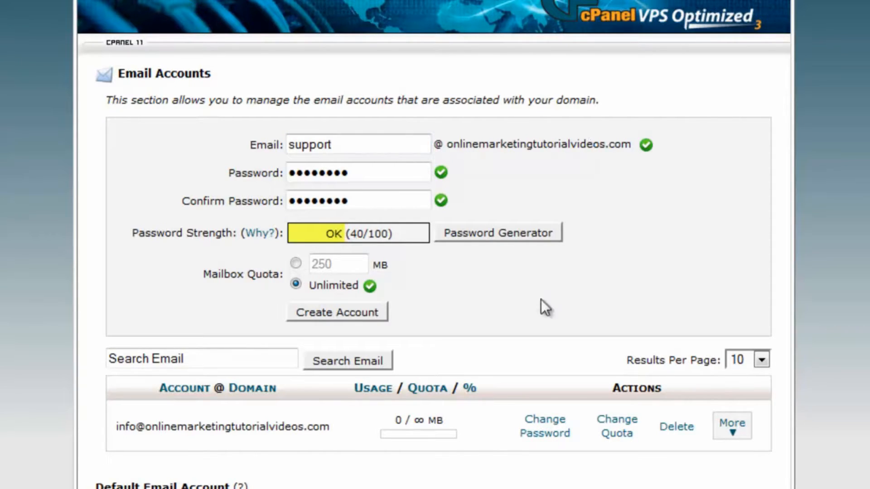
pyautogui.click(355, 312)
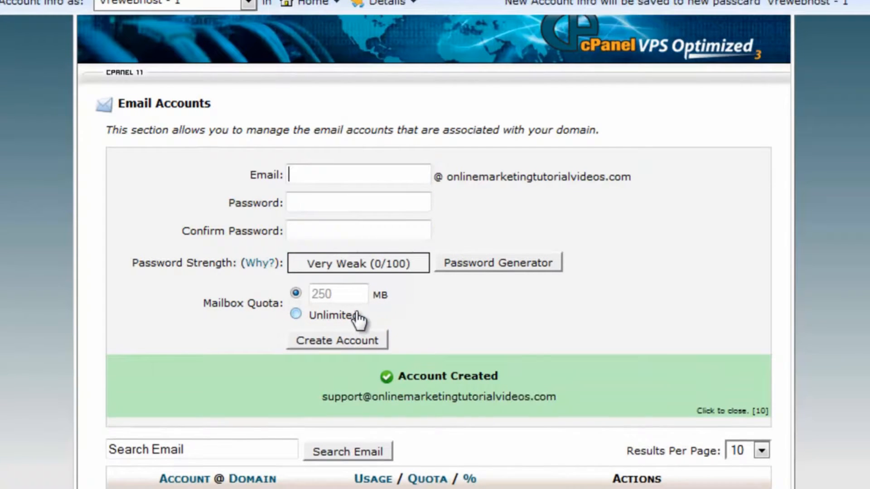
# Step: In the accounts list, choose More > Access Webmail on the support account's row
pyautogui.scroll(-5, 773, 314)
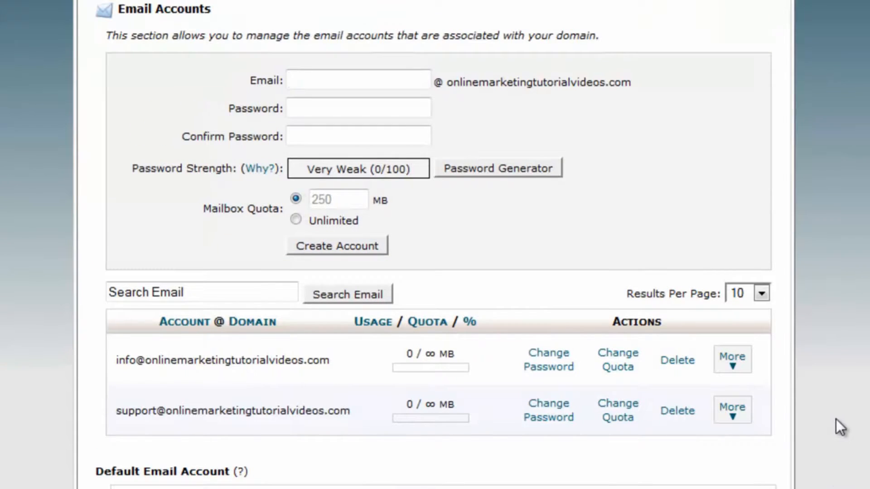
pyautogui.click(737, 413)
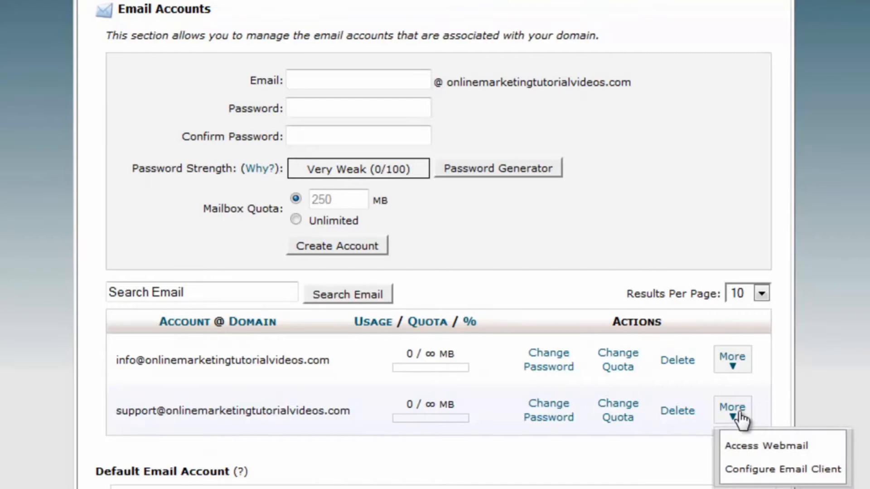
pyautogui.click(738, 446)
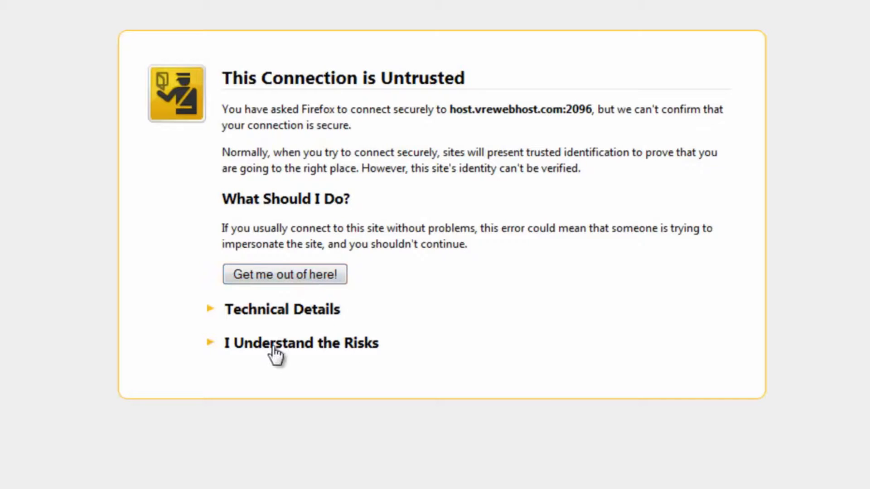
# Step: Add and confirm a Firefox security exception for host.vrewebhost.com:2096
pyautogui.click(274, 353)
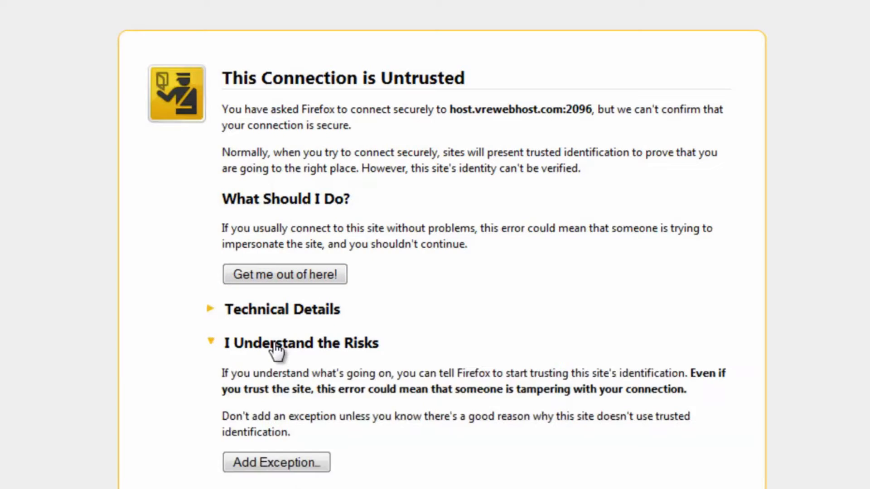
pyautogui.click(253, 459)
pyautogui.click(503, 446)
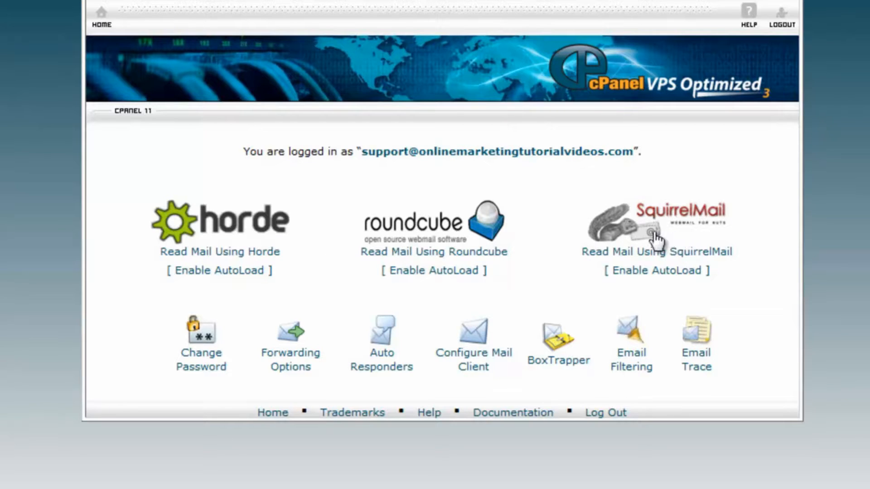
# Step: Read the support mailbox's empty Inbox in Horde Groupware
pyautogui.click(225, 252)
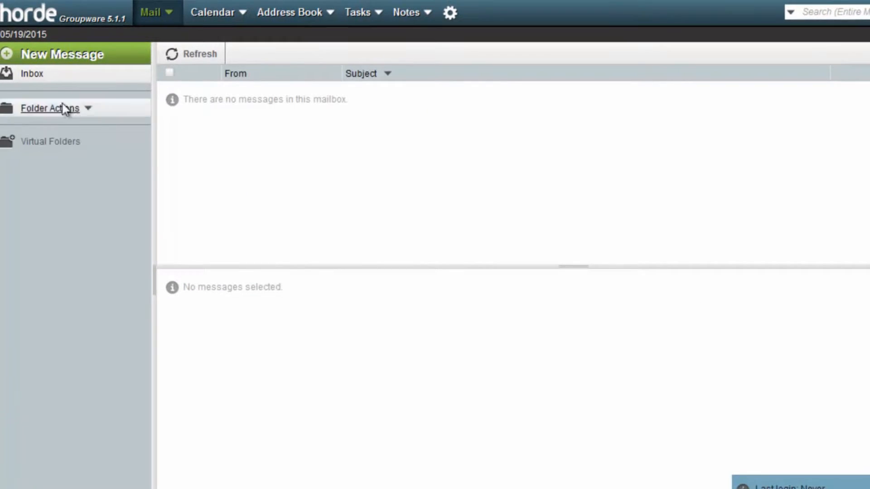
pyautogui.moveTo(244, 15)
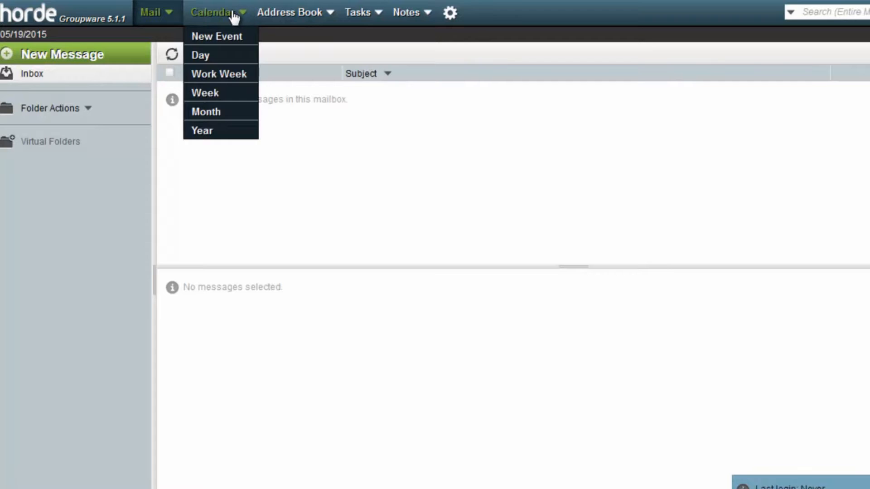
pyautogui.moveTo(291, 20)
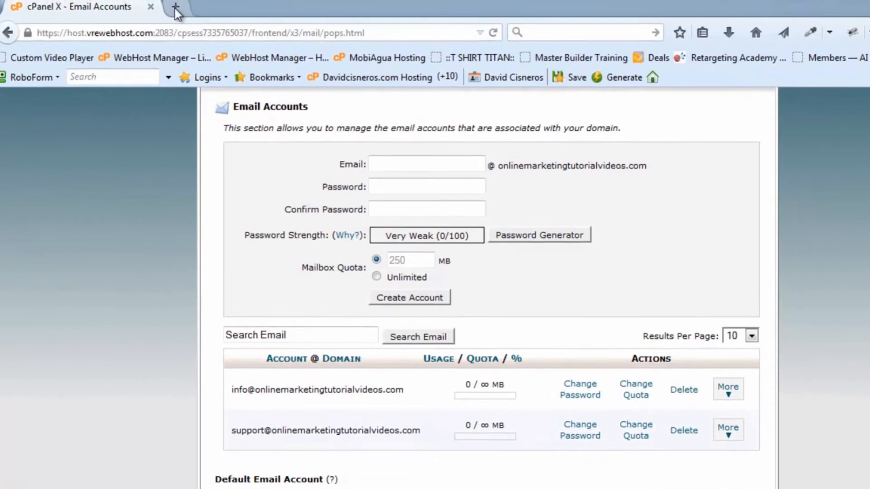
# Step: In a new tab, load onlinemarketingtutorialvideos.com, then go to its /webmail address
pyautogui.click(180, 10)
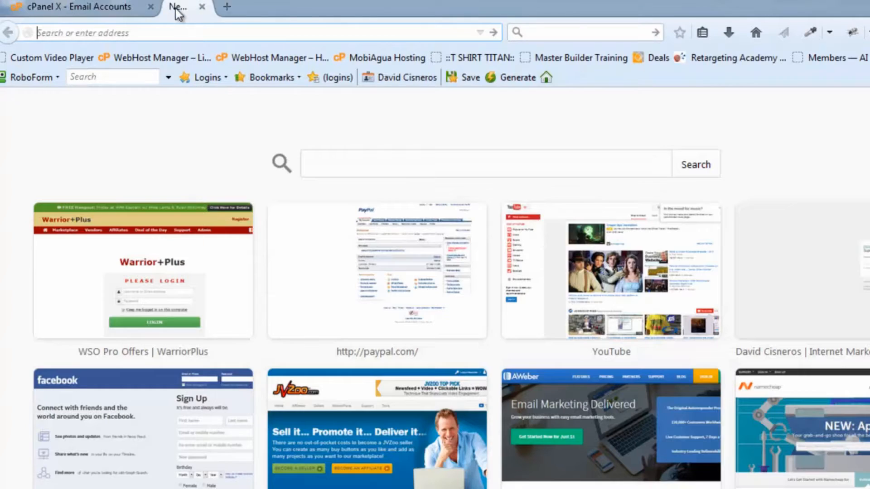
pyautogui.write('on')
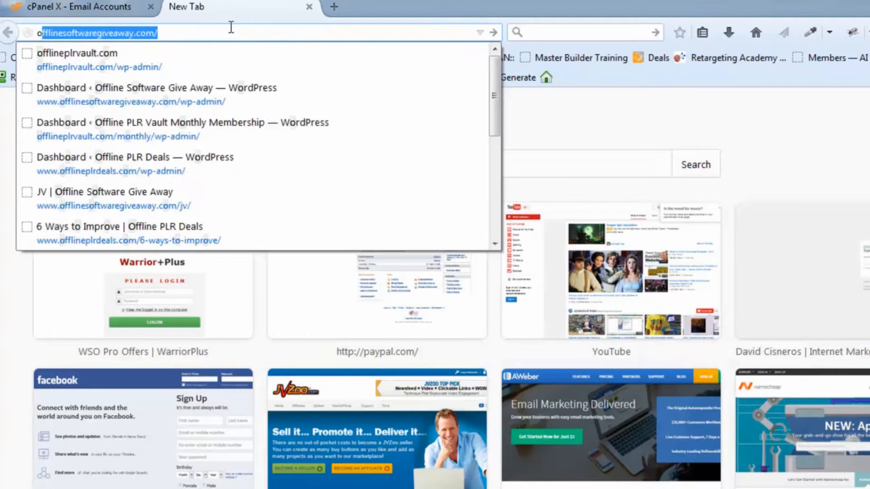
pyautogui.press('Return')
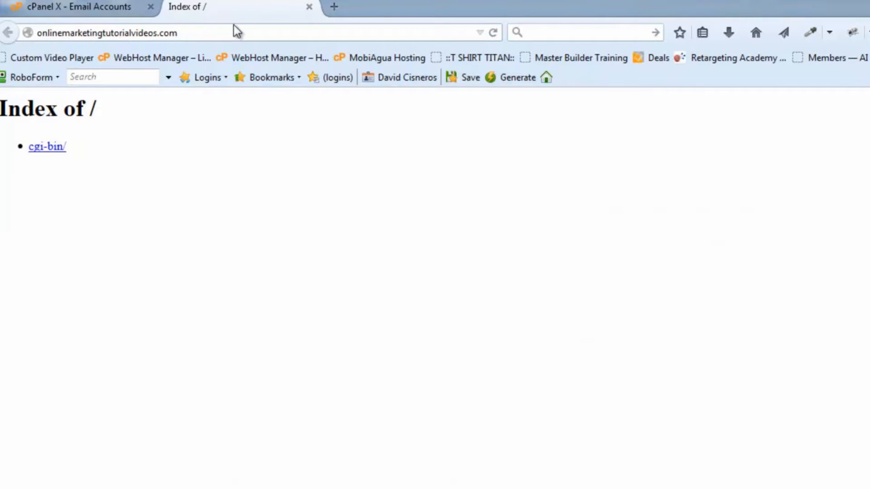
pyautogui.click(206, 32)
pyautogui.click(205, 33)
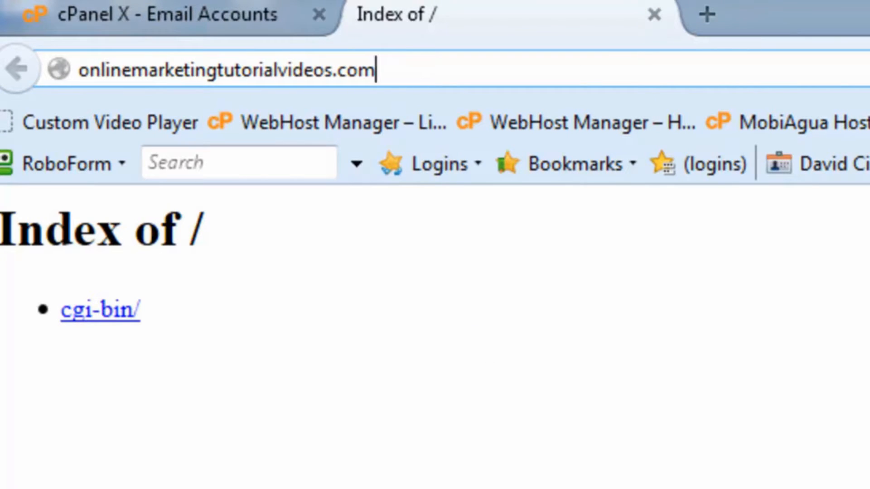
pyautogui.write('/web')
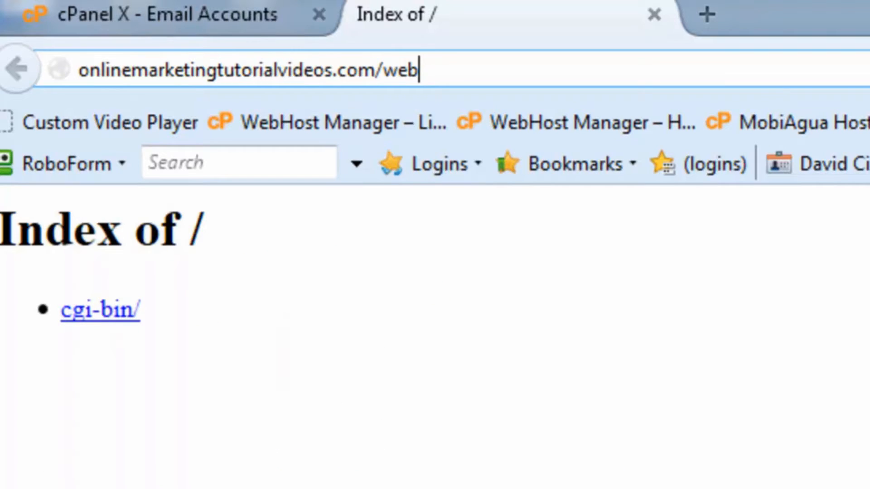
pyautogui.write('mail')
pyautogui.press('Return')
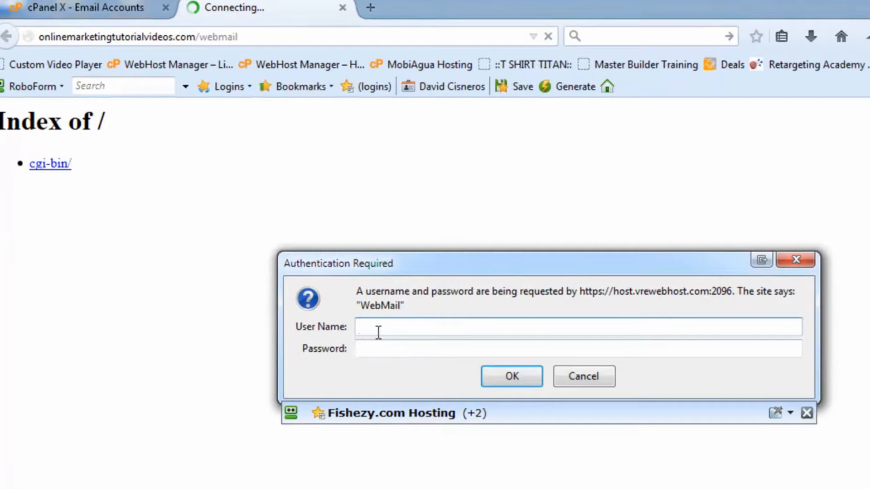
# Step: Sign in to WebMail with the support mailbox's full e-mail address and its password
pyautogui.press('Tab')
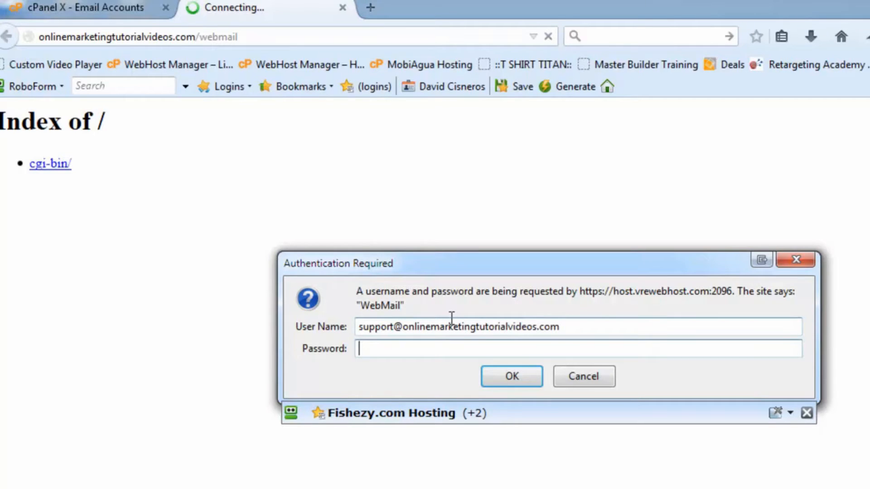
pyautogui.write('••••••••')
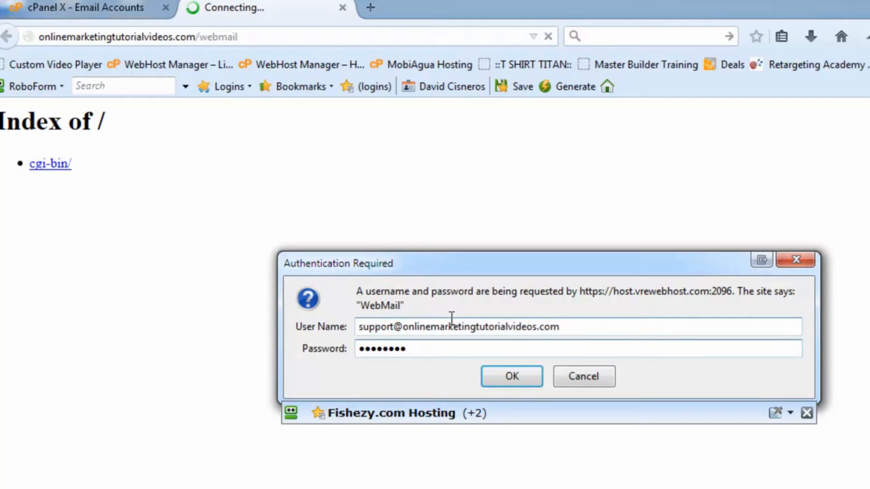
pyautogui.click(524, 380)
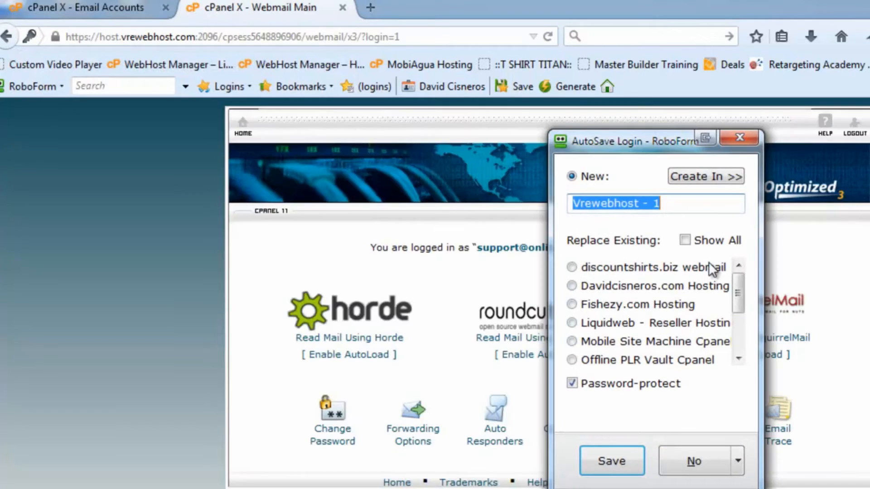
# Step: Dismiss the RoboForm save-password prompt and open the mailbox's Forwarding Options
pyautogui.click(743, 136)
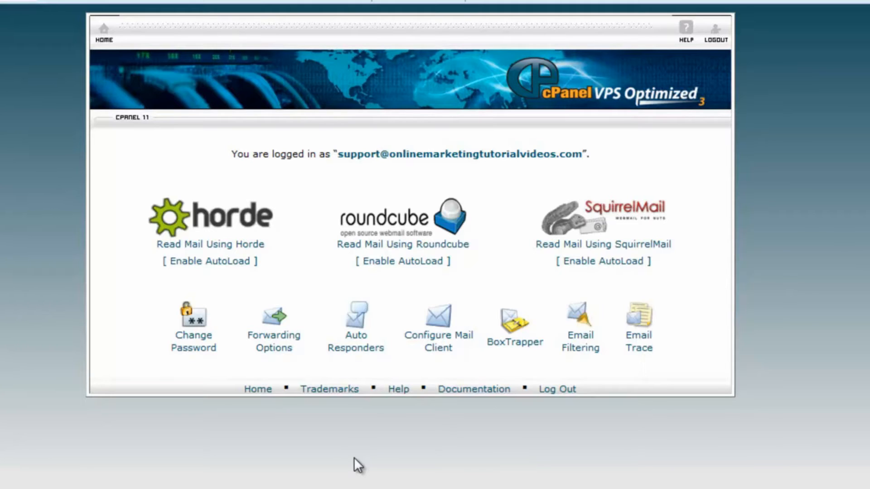
pyautogui.click(280, 349)
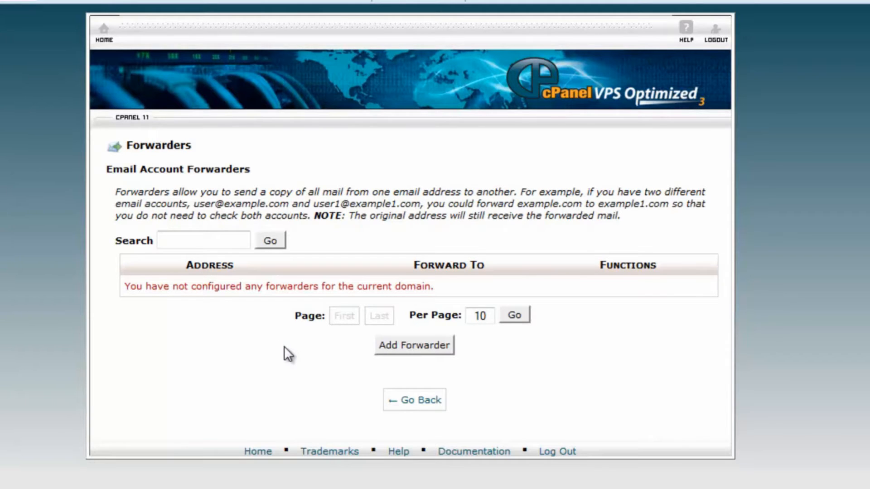
# Step: Add a forwarder to the suggested external support address, then go back home
pyautogui.click(413, 353)
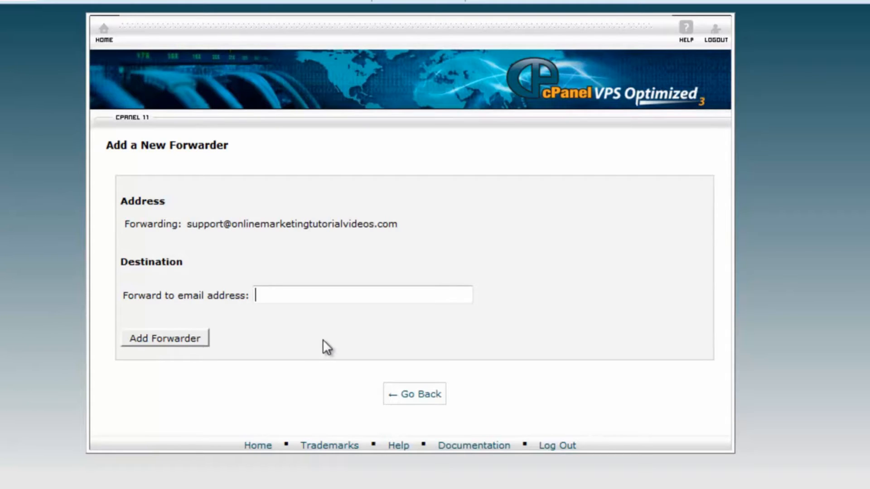
pyautogui.write('supp')
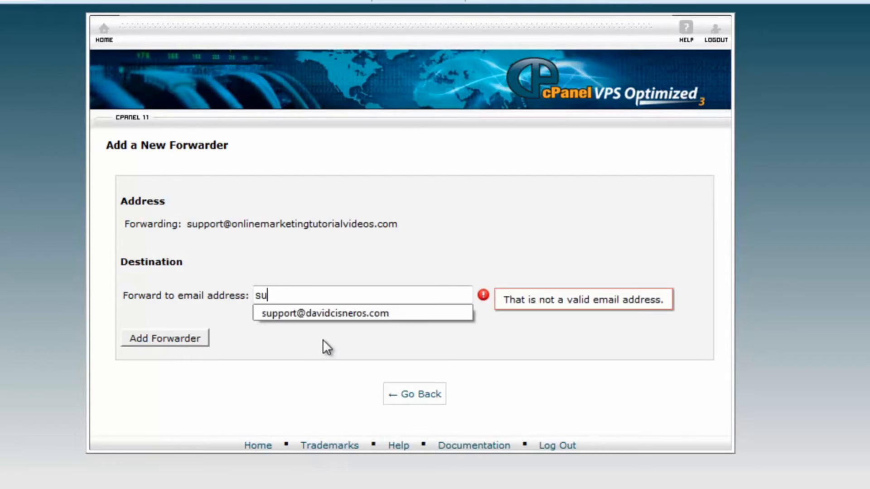
pyautogui.click(331, 311)
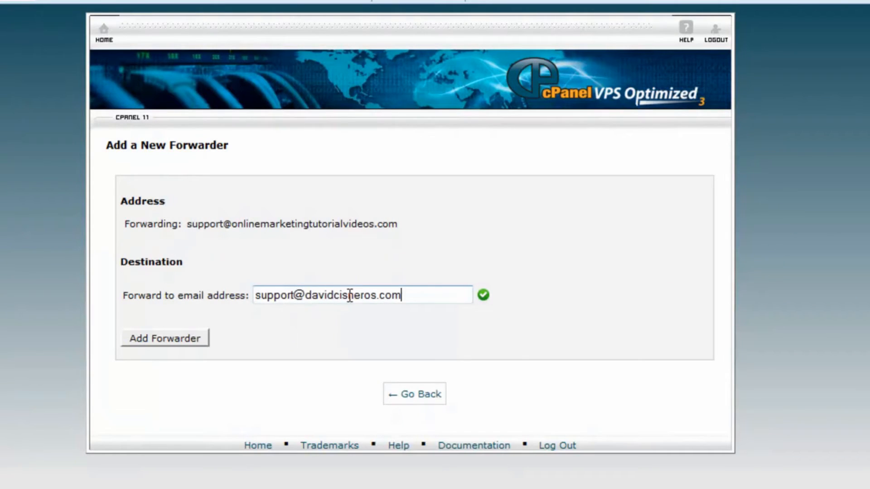
pyautogui.click(163, 338)
pyautogui.click(421, 229)
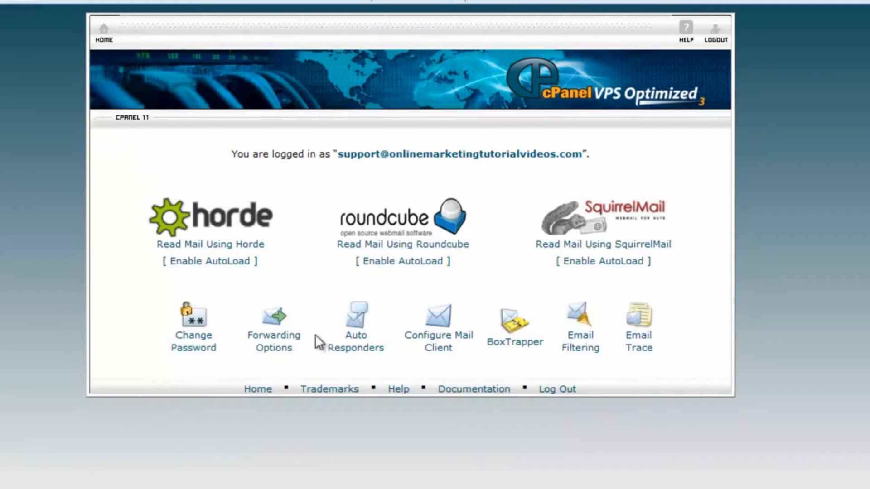
# Step: Delete the newly added forwarder from Forwarding Options and return to the webmail HOME page
pyautogui.click(285, 347)
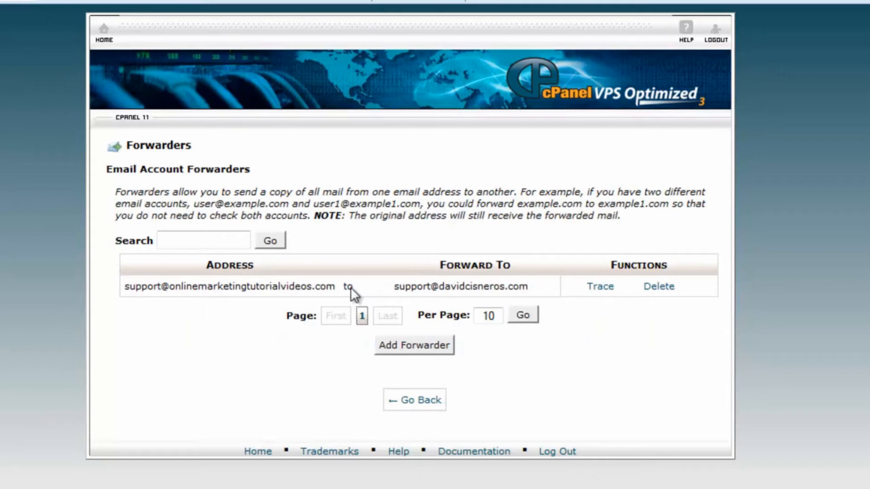
pyautogui.click(661, 289)
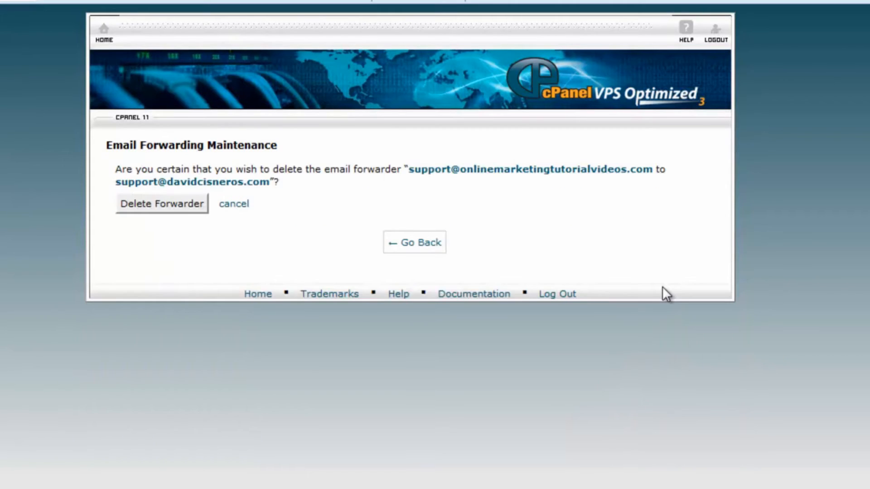
pyautogui.click(180, 204)
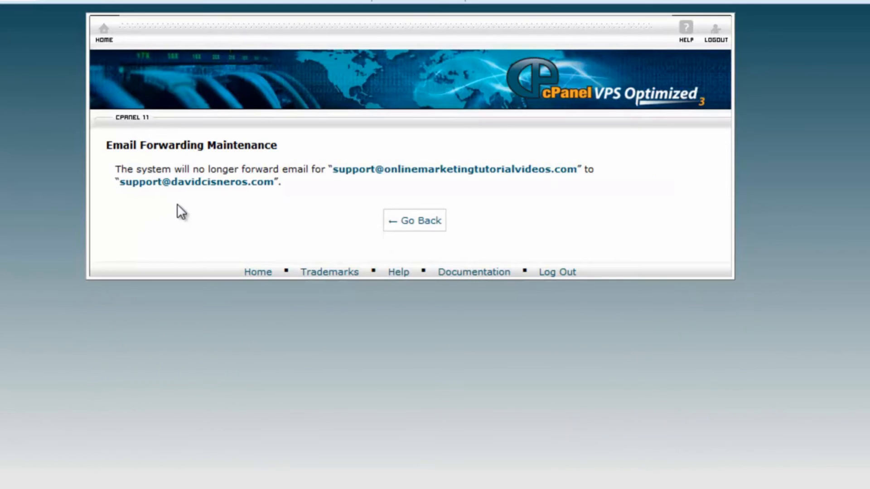
pyautogui.click(423, 225)
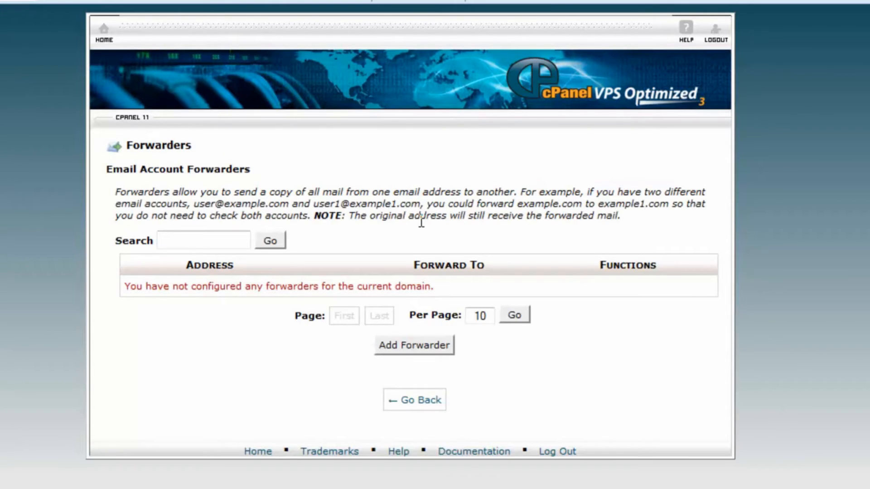
pyautogui.click(107, 41)
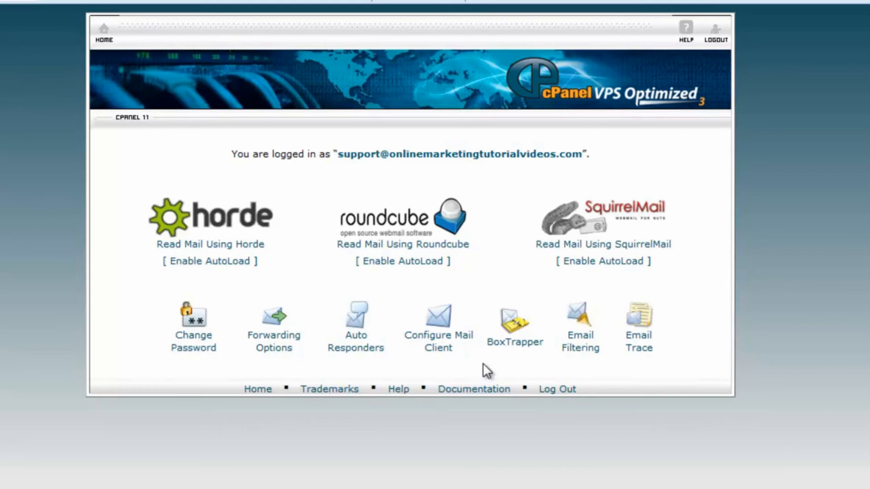
# Step: Open the mail client configuration page and scroll down to its Manual Settings section
pyautogui.click(441, 348)
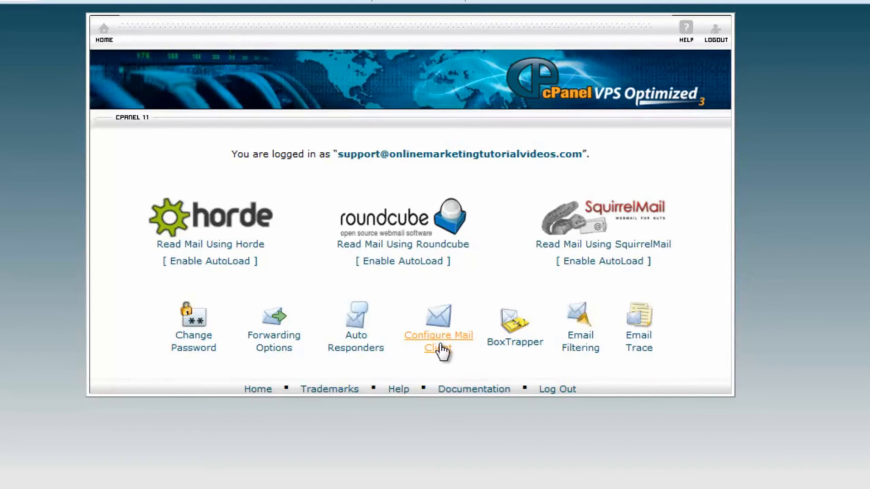
pyautogui.scroll(-6, 442, 349)
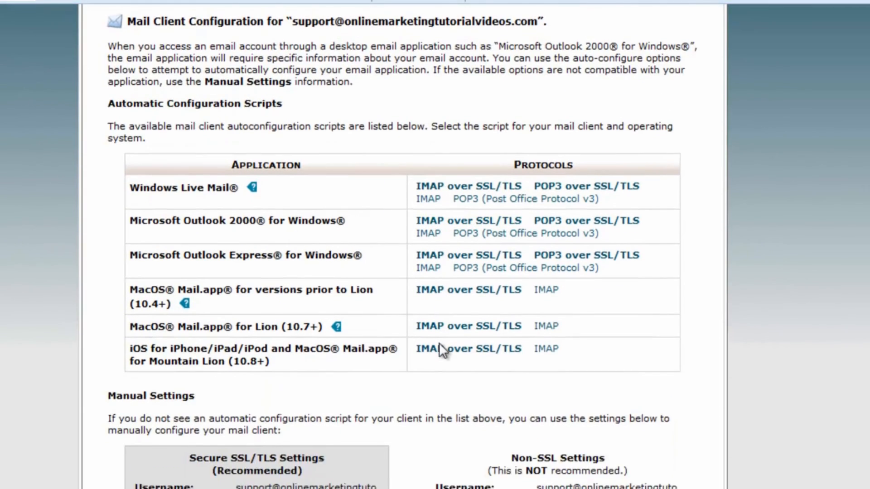
pyautogui.scroll(-2, 439, 343)
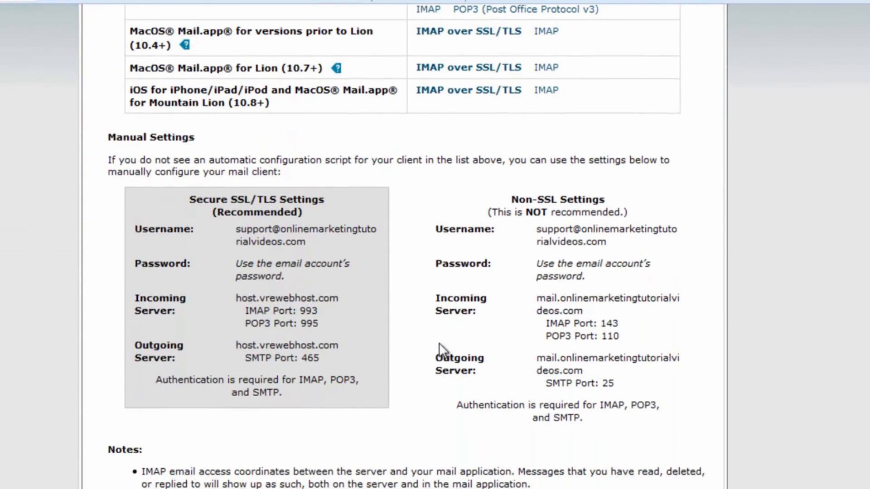
# Step: Highlight the secure ports (IMAP 993, POP3 995, SMTP 465), host.vrewebhost.com, and the Secure and Non-SSL Settings headings
pyautogui.moveTo(257, 309); pyautogui.dragTo(289, 320)
pyautogui.click(261, 344)
pyautogui.moveTo(235, 344); pyautogui.dragTo(342, 343)
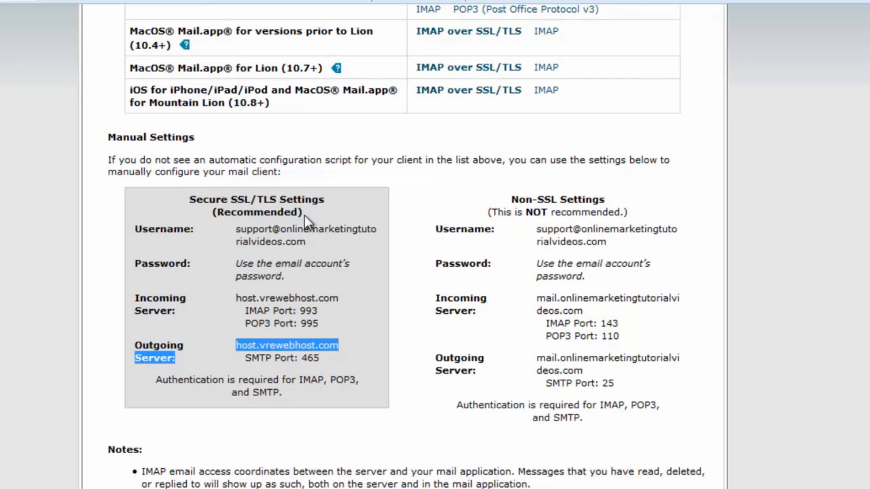
pyautogui.moveTo(228, 200); pyautogui.dragTo(333, 203)
pyautogui.moveTo(518, 200); pyautogui.dragTo(598, 199)
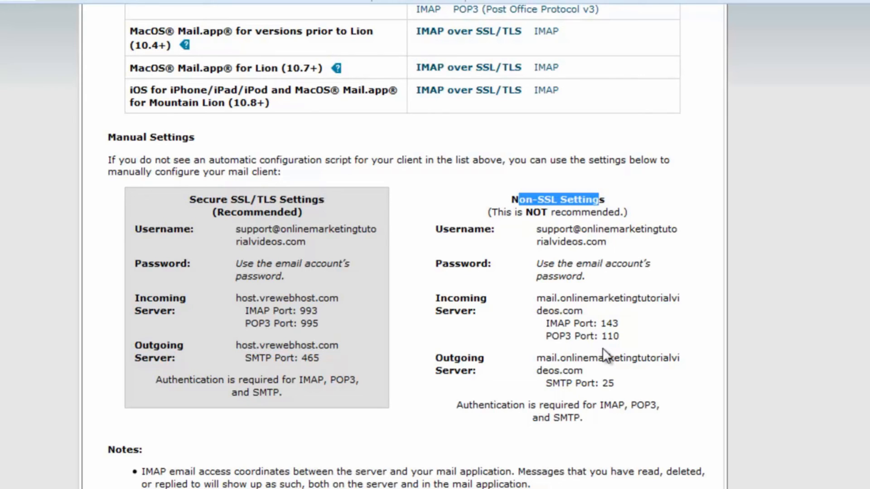
pyautogui.scroll(3, 603, 347)
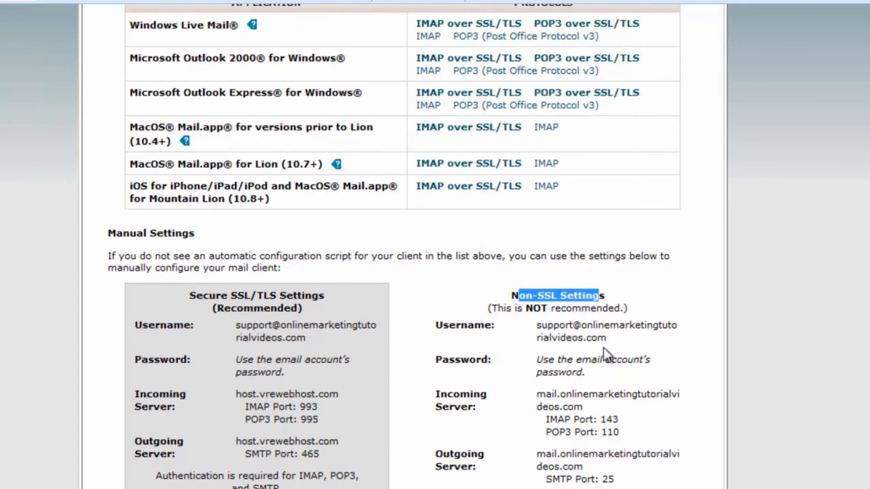
pyautogui.scroll(2, 603, 346)
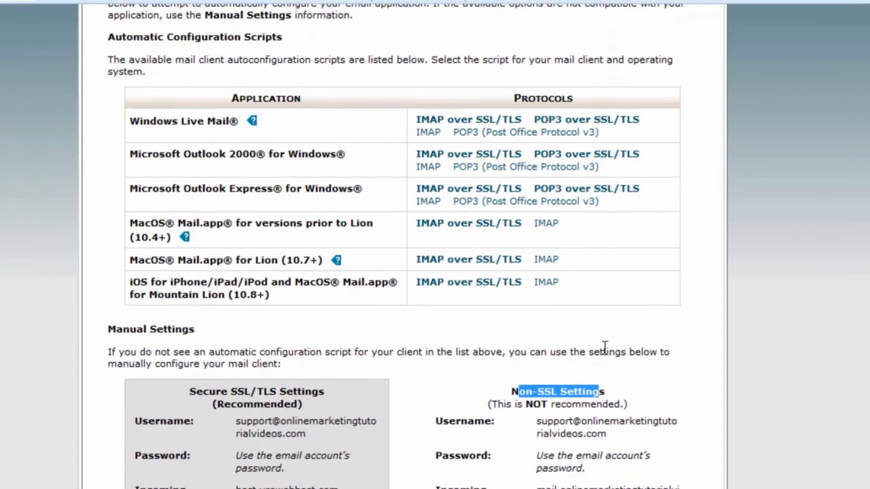
pyautogui.scroll(-7, 605, 347)
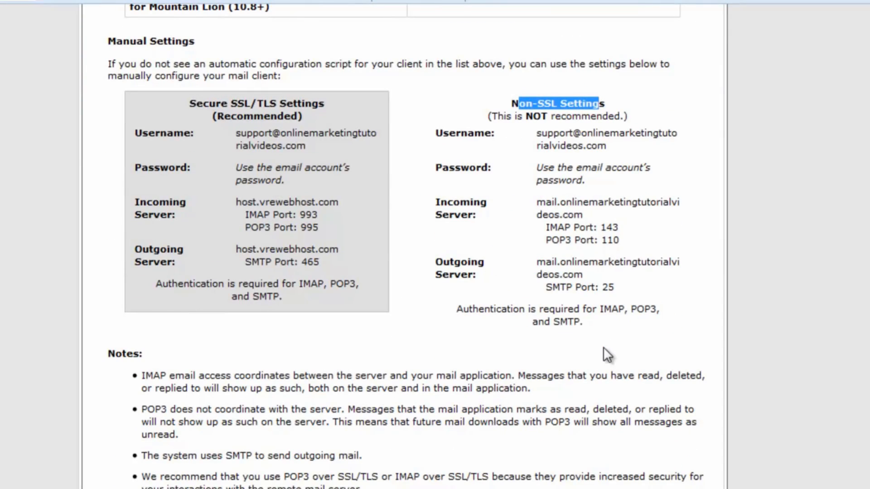